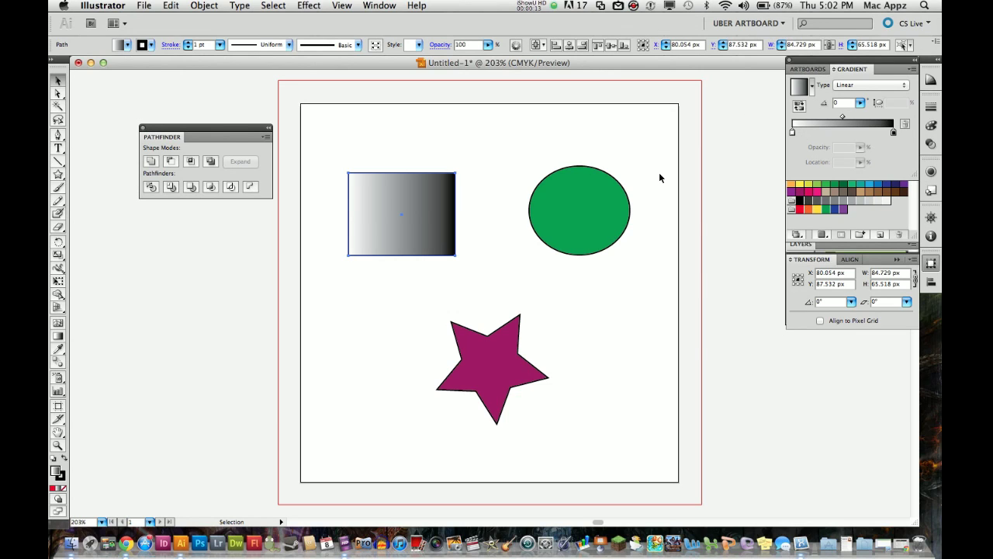
Fill the gradient rectangle with a solid yellow swatch, then deselect it
left_click(218, 130)
left_click_drag(217, 128, 213, 128)
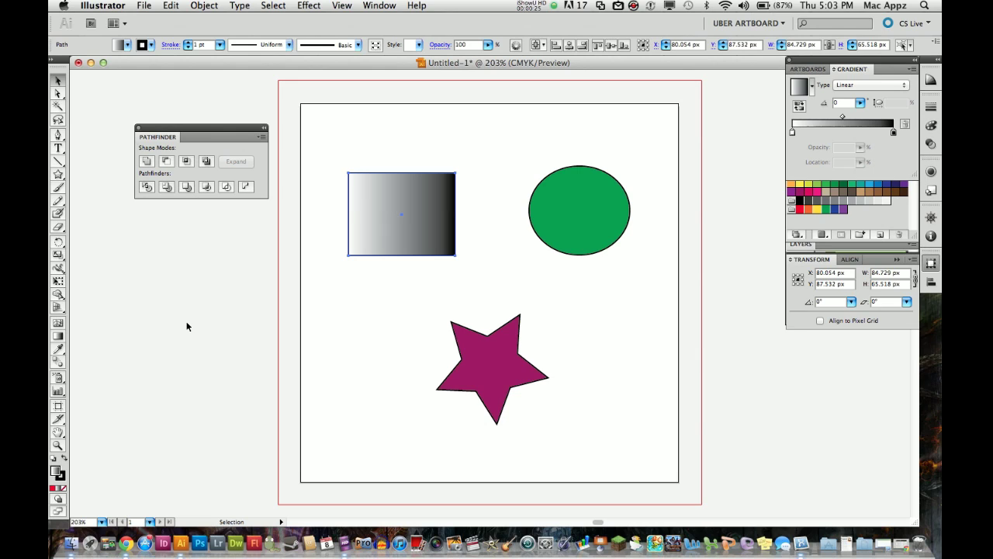
left_click(803, 190)
left_click(802, 186)
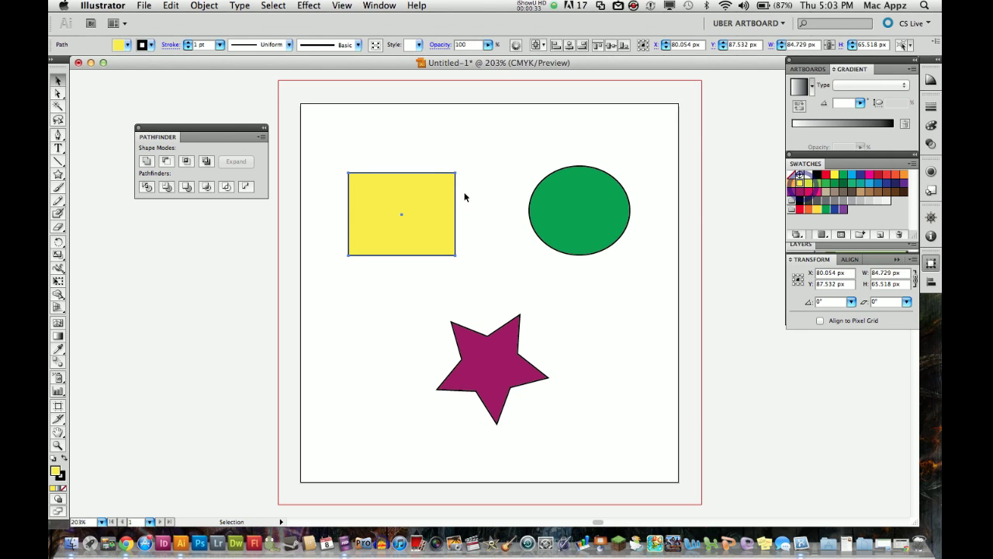
left_click(387, 287)
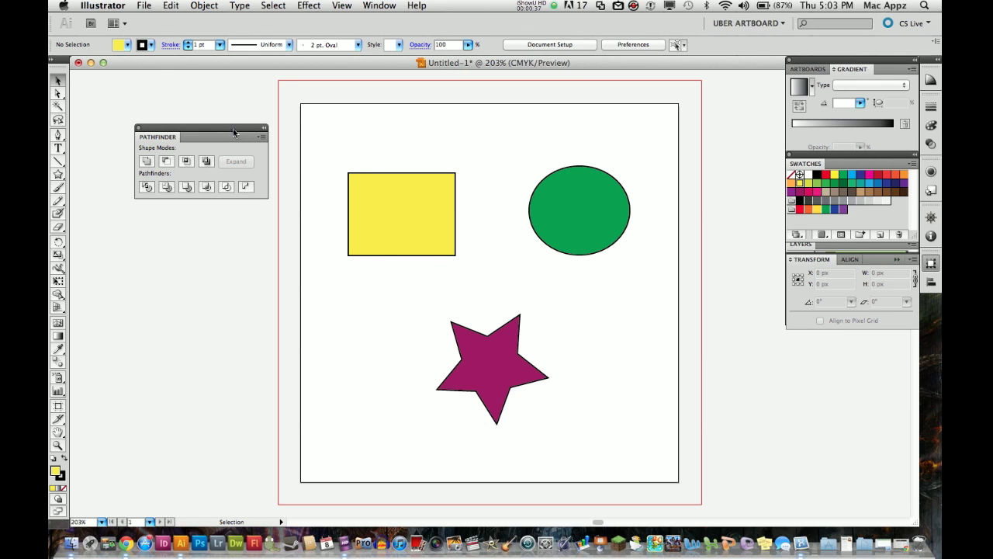
Rearrange the panels so the Align options are docked beside the Transform panel
left_click_drag(233, 130, 238, 145)
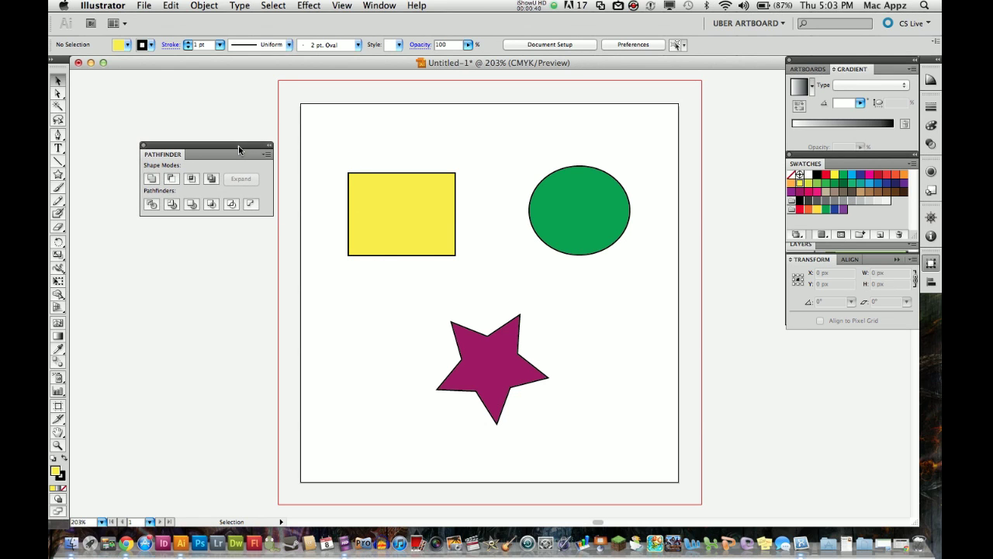
left_click(380, 6)
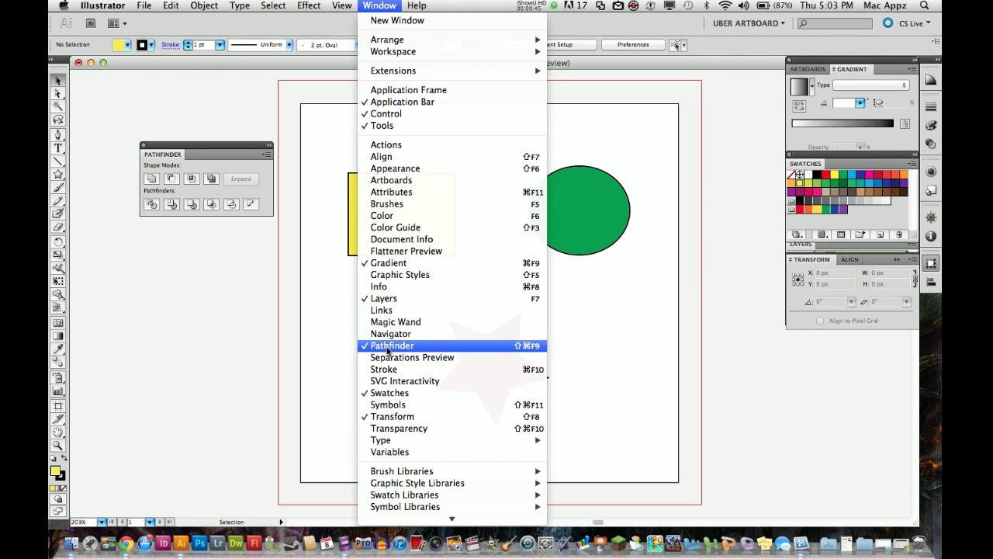
left_click(254, 277)
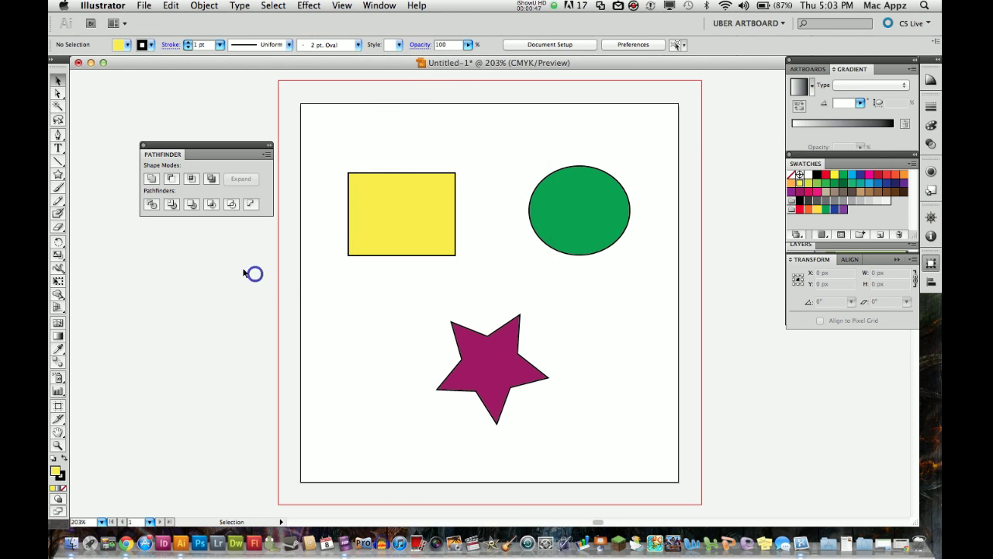
mouse_move(852, 265)
left_mouse_down()
mouse_move(638, 320)
mouse_move(656, 284)
mouse_move(846, 259)
left_mouse_up()
left_click(845, 259)
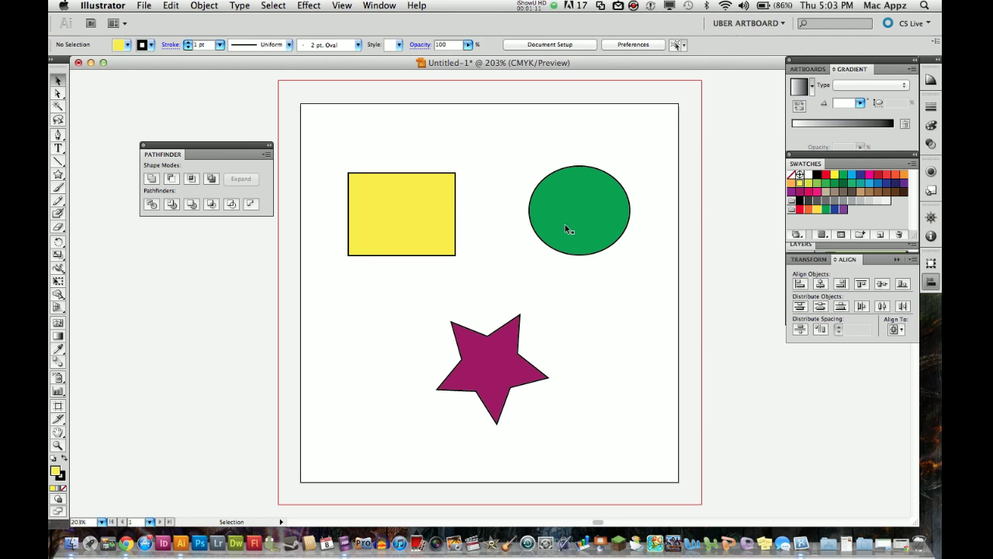
Move the green circle over the rectangle's right side and float the Layers panel with Layer 1 expanded
left_click_drag(565, 224, 442, 230)
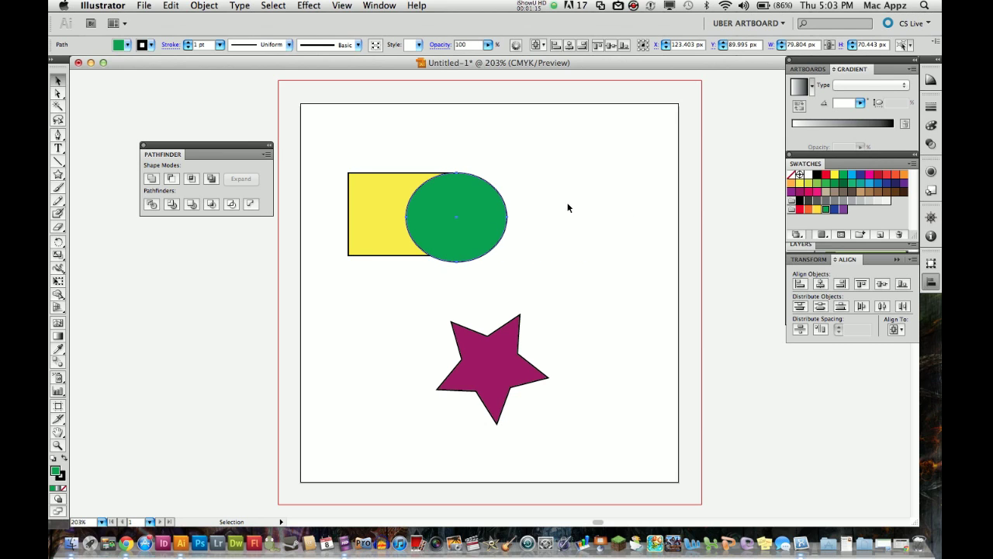
left_click(805, 245)
left_click_drag(805, 245, 562, 145)
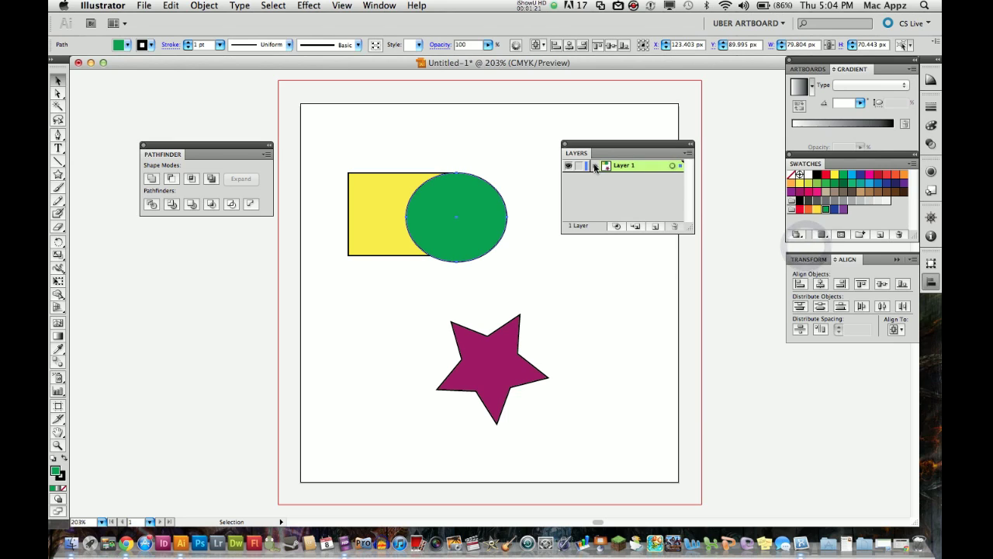
left_click(595, 165)
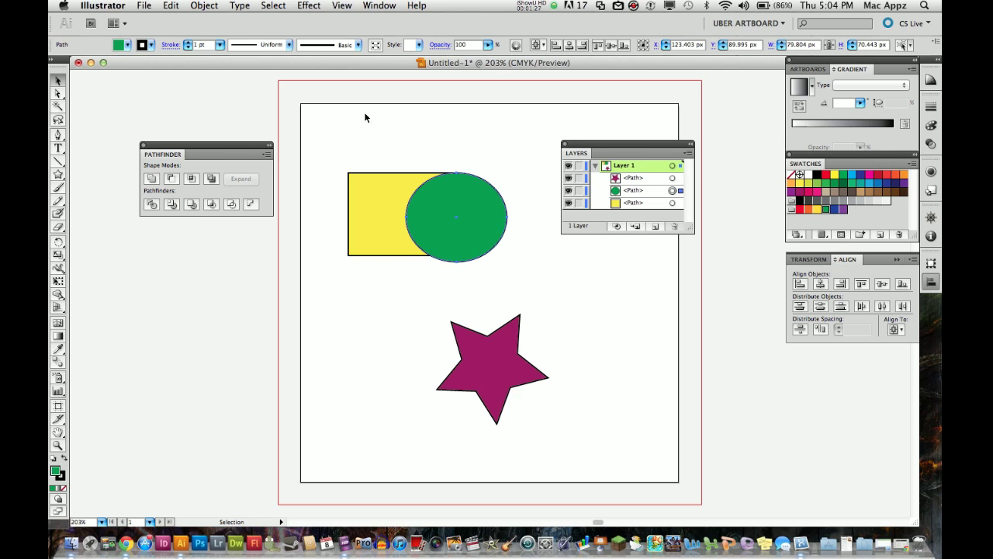
Select the rectangle and circle and Unite them into one green shape
left_click_drag(335, 157, 467, 263)
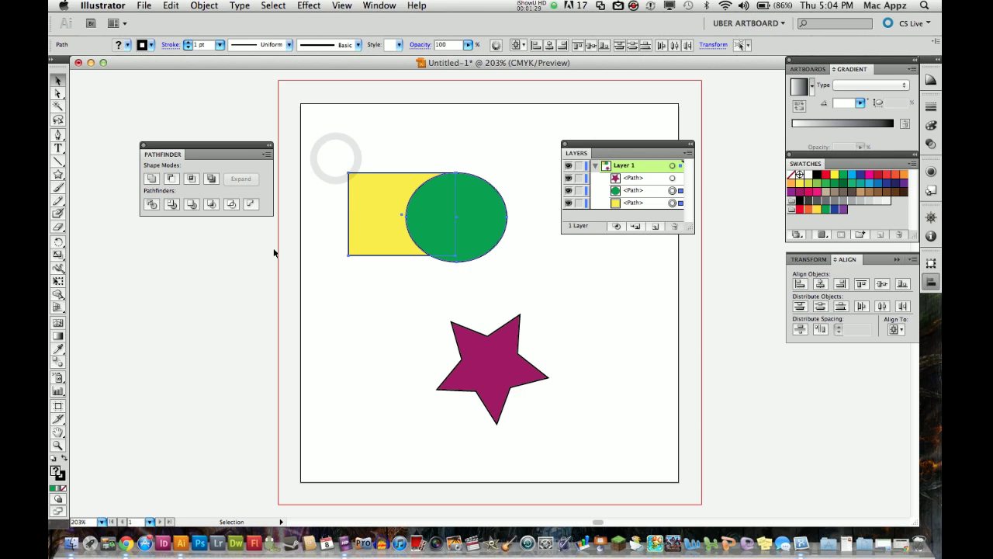
left_click(152, 180)
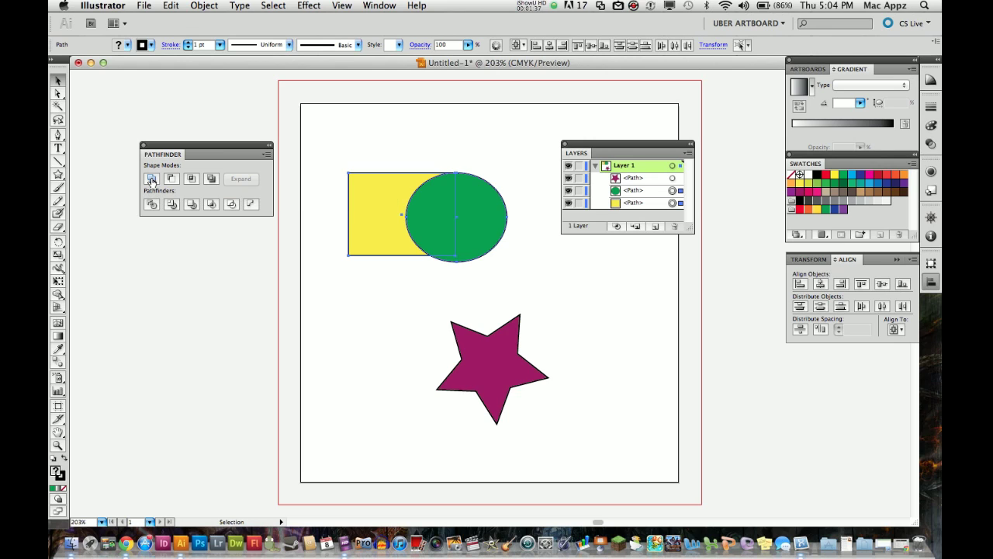
left_click(152, 180)
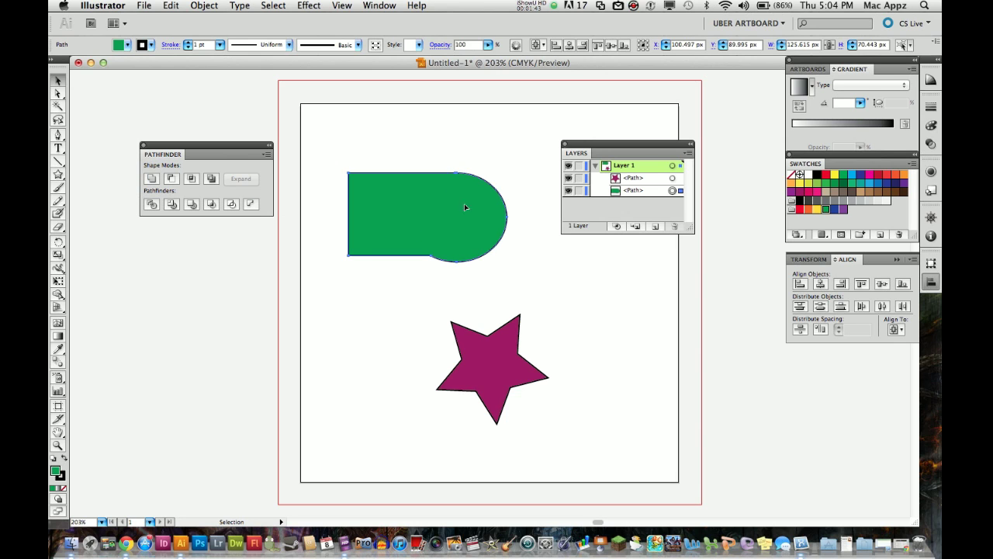
left_click(341, 272)
mouse_move(416, 219)
left_mouse_down()
mouse_move(392, 249)
mouse_move(440, 201)
mouse_move(402, 210)
left_mouse_up()
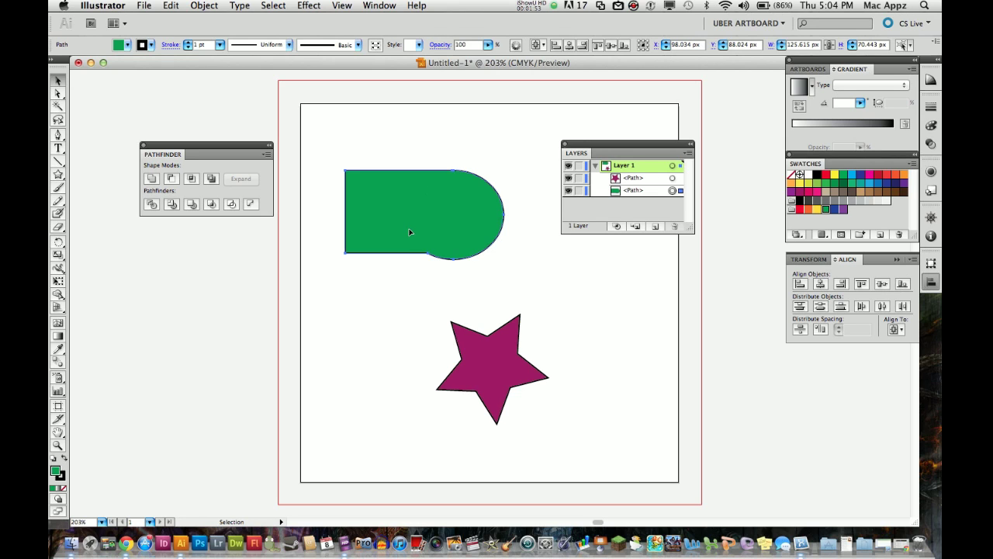
Undo the union, reposition the circle over the rectangle, and apply Minus Front to both
key("super+z")
key("super+z")
key("super+z")
key("super+z")
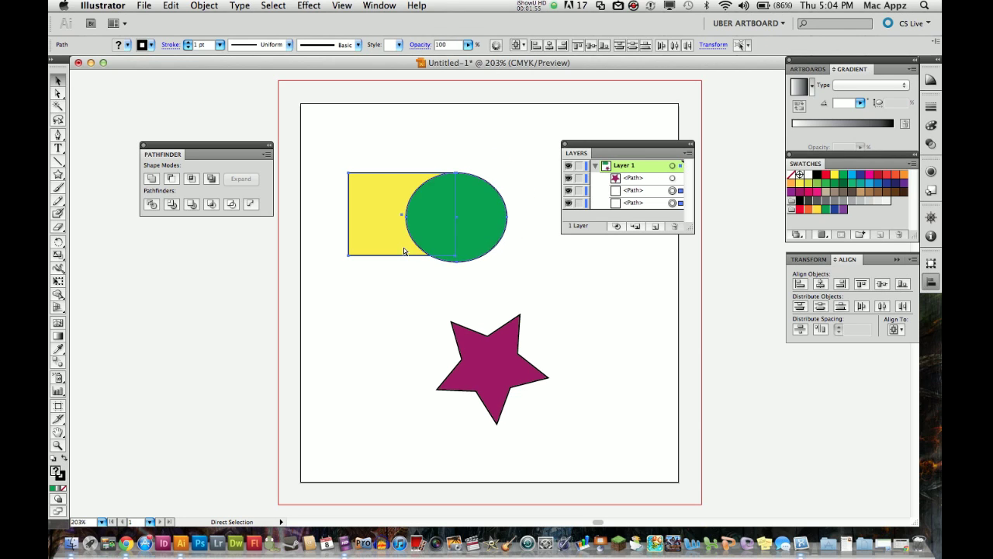
left_click_drag(542, 221, 414, 227)
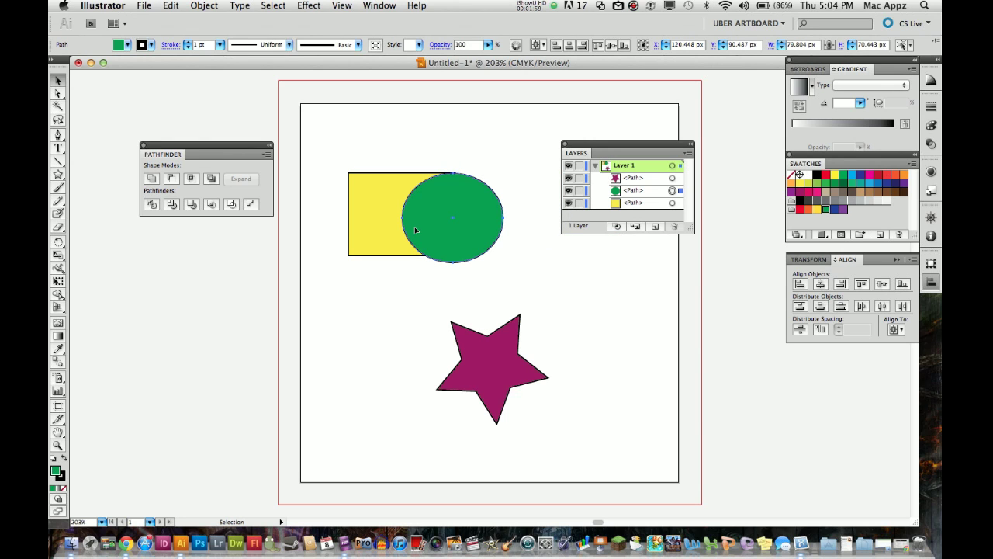
left_click(172, 181)
left_click_drag(335, 169, 460, 250)
left_click(174, 180)
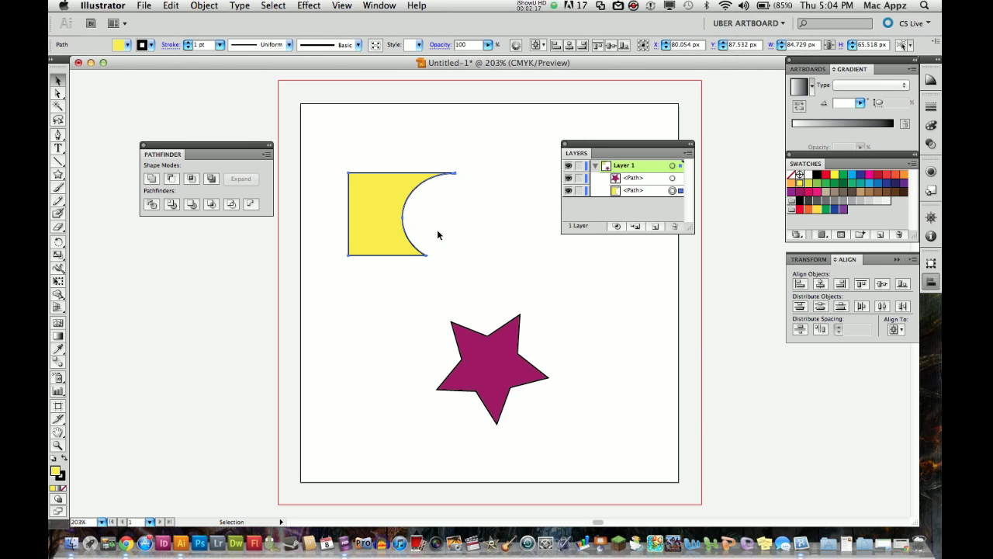
Nudge the yellow cut-out shape upward, then undo back to the overlapping rectangle and circle
left_click(362, 301)
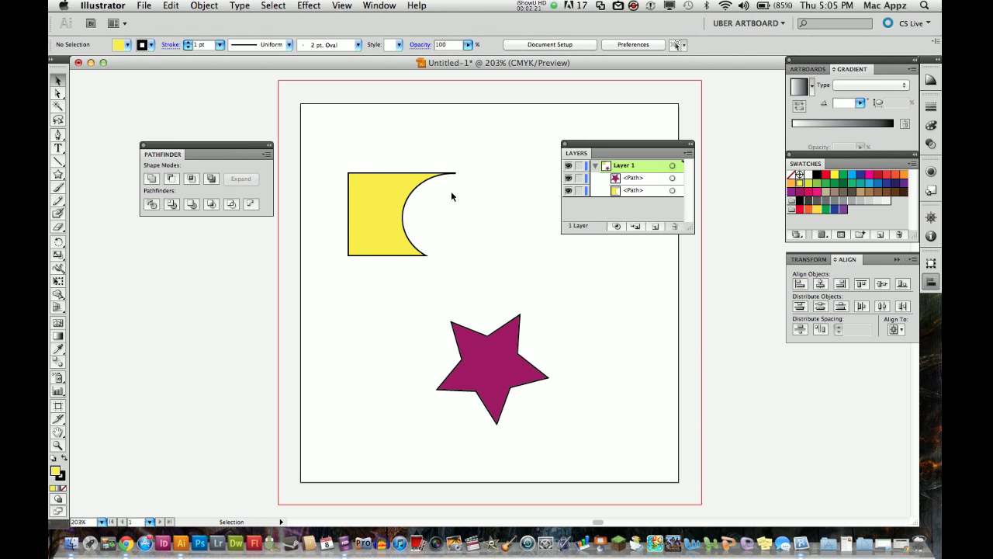
left_click_drag(386, 222, 387, 205)
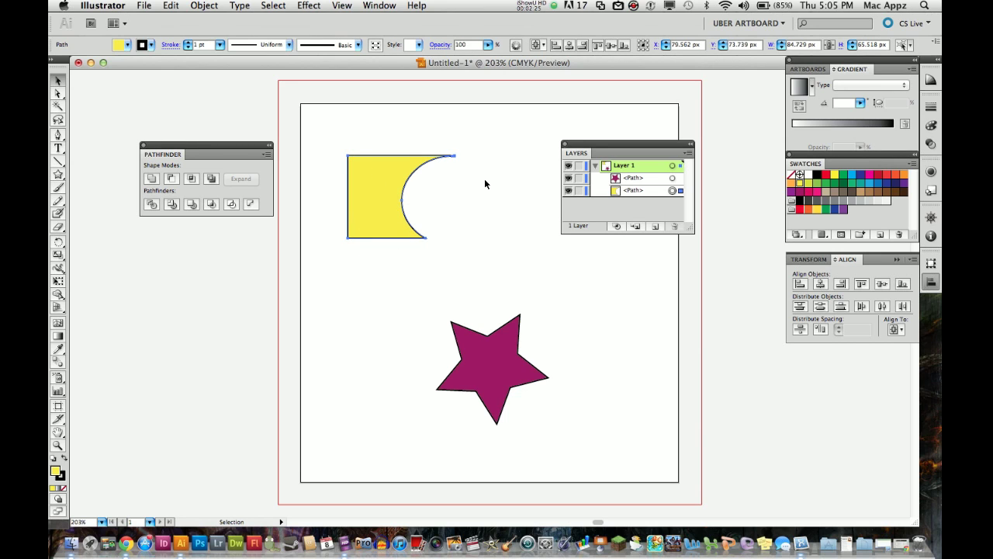
key("super+z")
key("super+z")
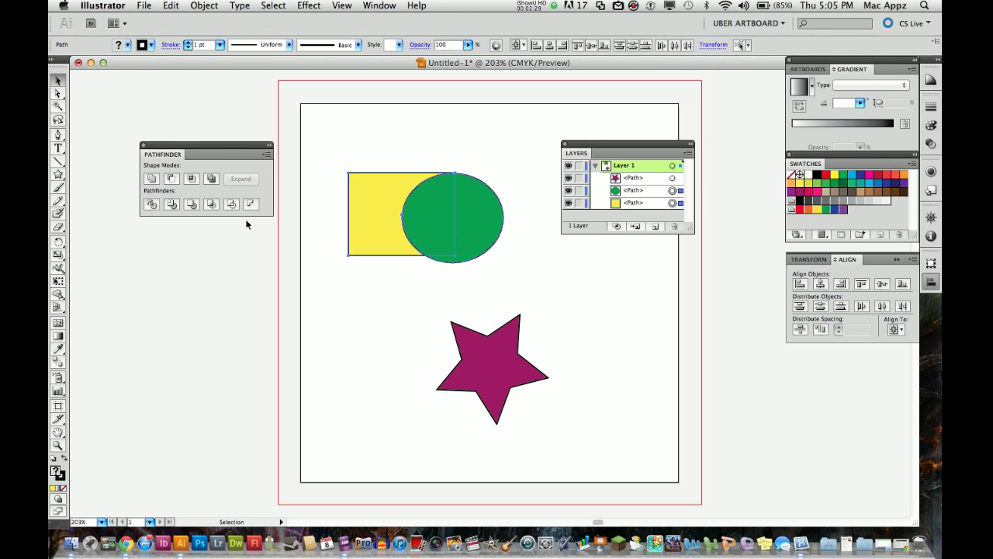
Try Intersect on the rectangle and circle, then undo it
left_click(335, 322)
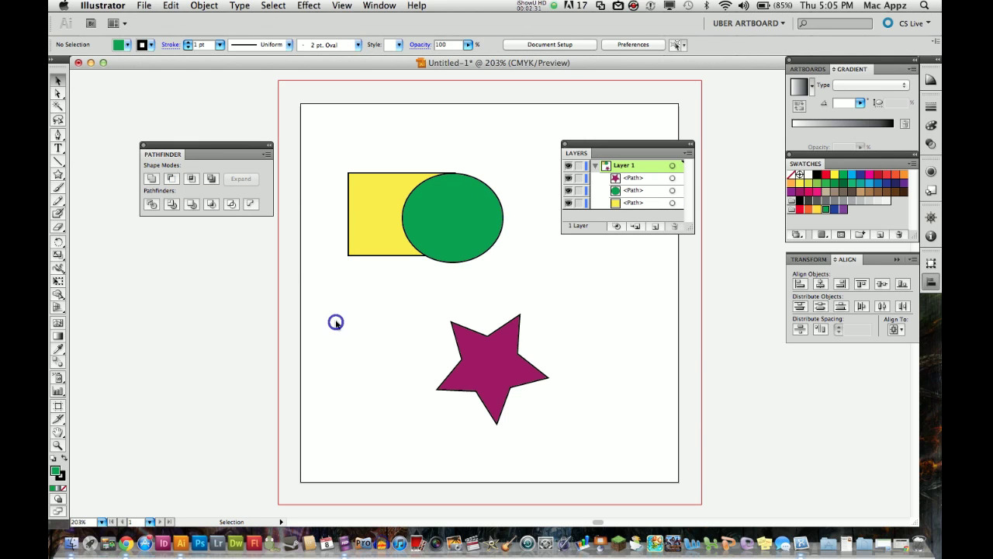
left_click_drag(328, 151, 489, 261)
left_click(191, 180)
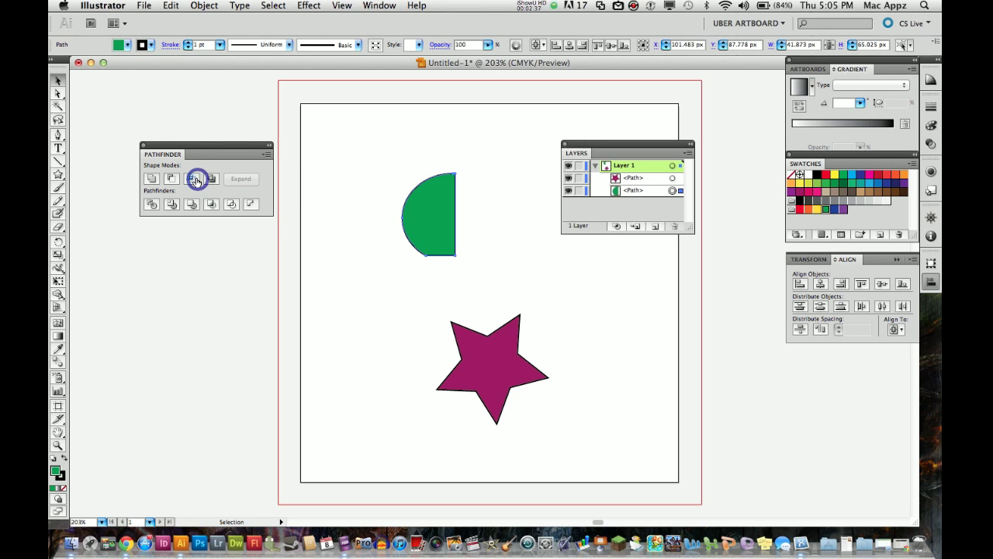
key("super+z")
Move the green circle onto the star and Intersect them into a magenta overlap shape
left_click_drag(374, 212, 371, 162)
left_click(414, 240)
left_click_drag(479, 174, 525, 321)
left_click_drag(422, 284, 519, 405)
left_click(188, 179)
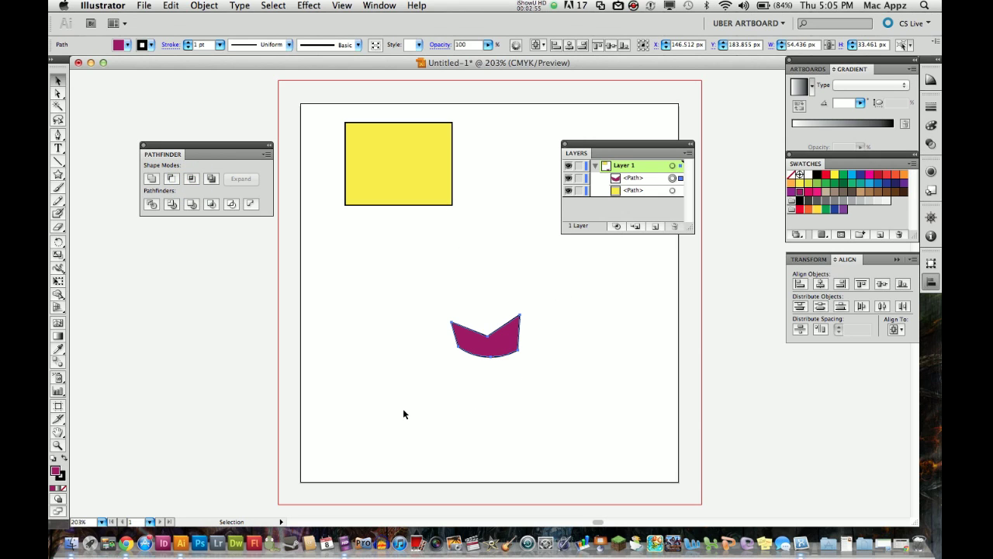
left_click(372, 292)
key("super+z")
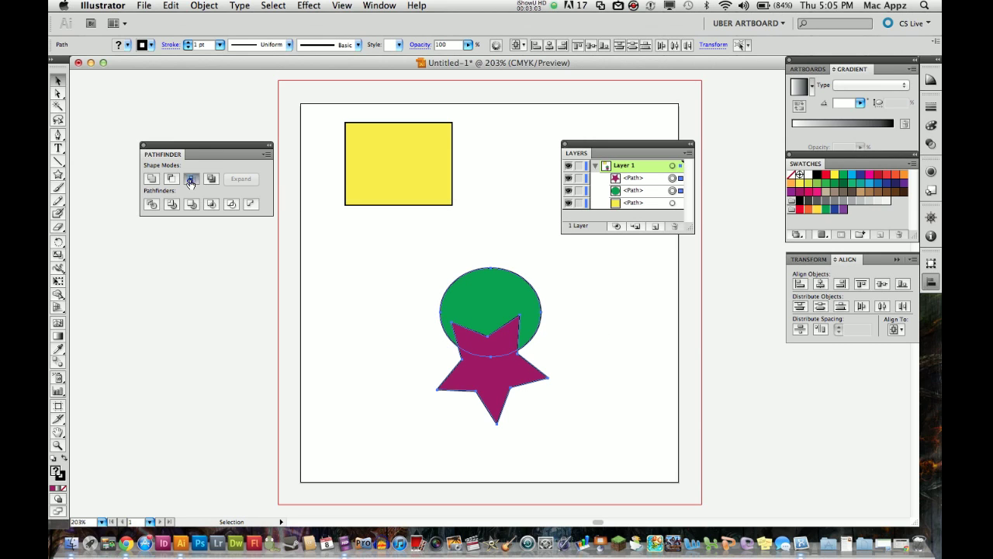
left_click(192, 179)
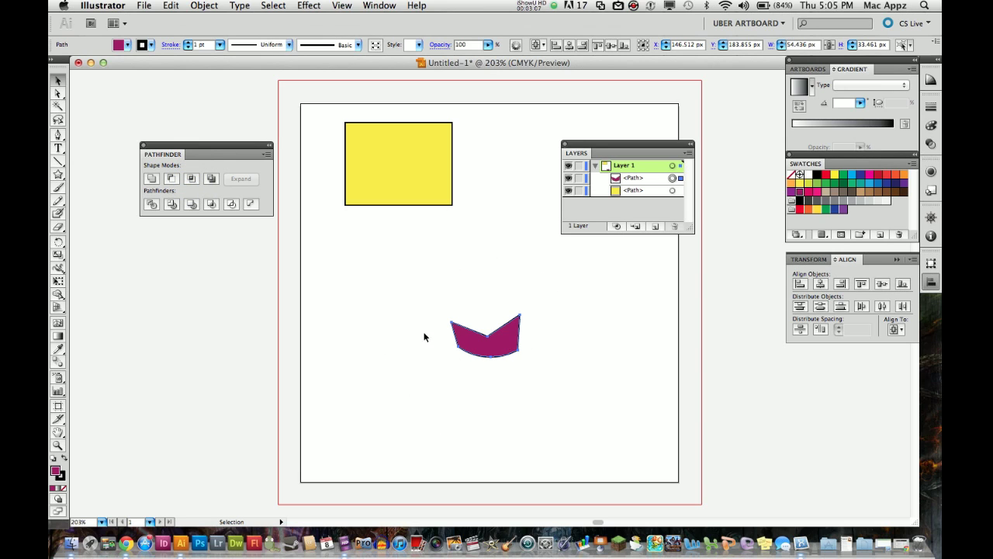
Undo the intersect, then apply Exclude to the green circle and star
left_click(557, 376)
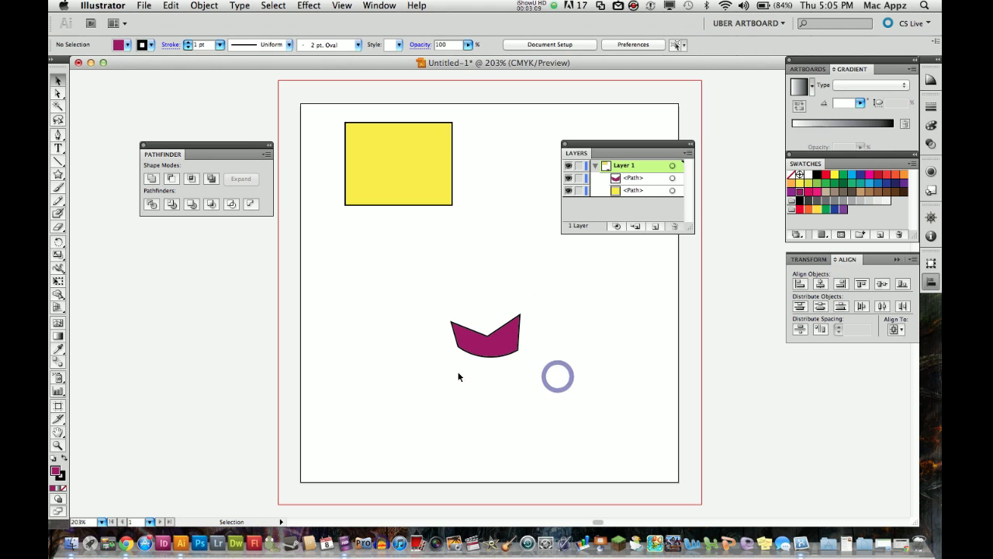
key("super+z")
left_click(368, 268)
left_click_drag(379, 250, 563, 412)
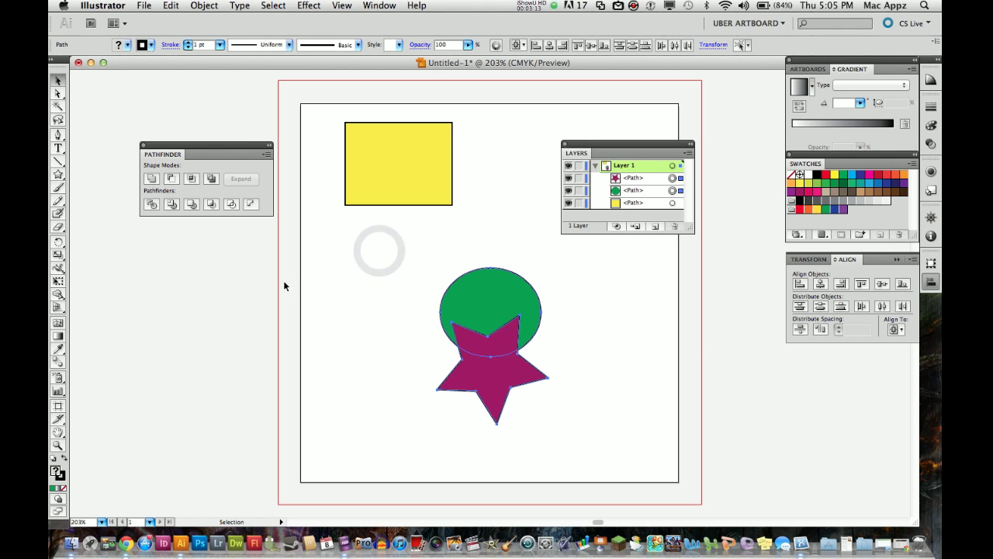
left_click(212, 179)
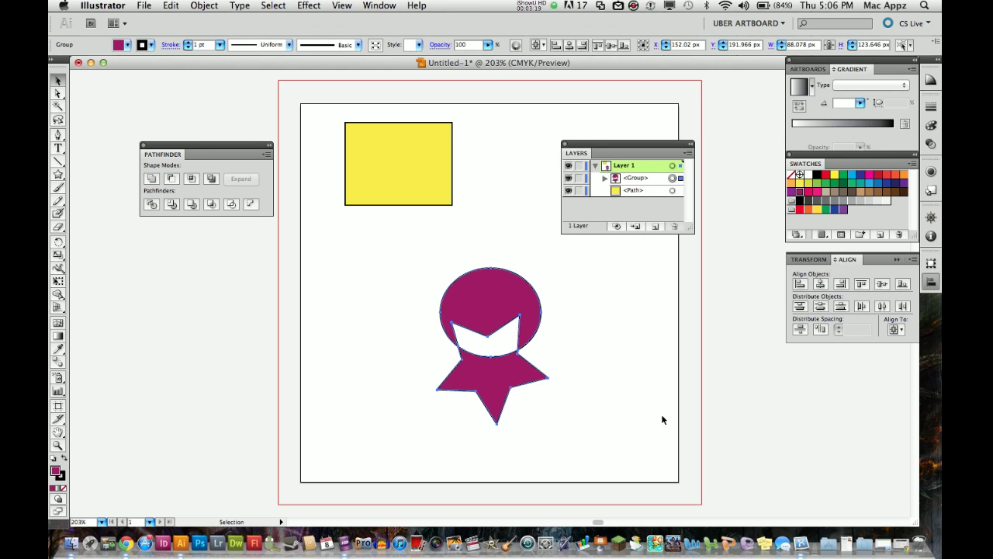
left_click(592, 350)
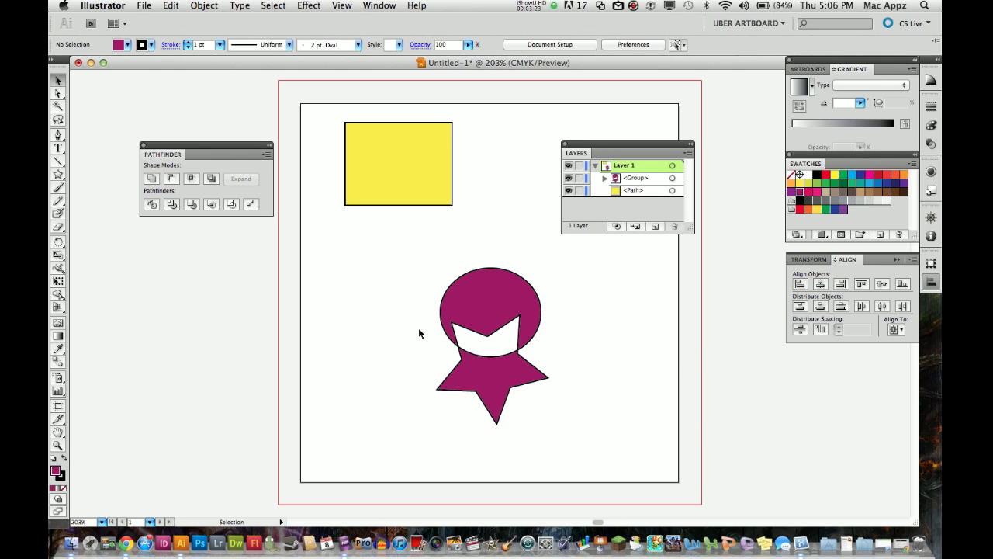
Move the yellow rectangle down behind the star, then back to the upper left
left_click_drag(421, 175, 516, 351)
left_click(603, 339)
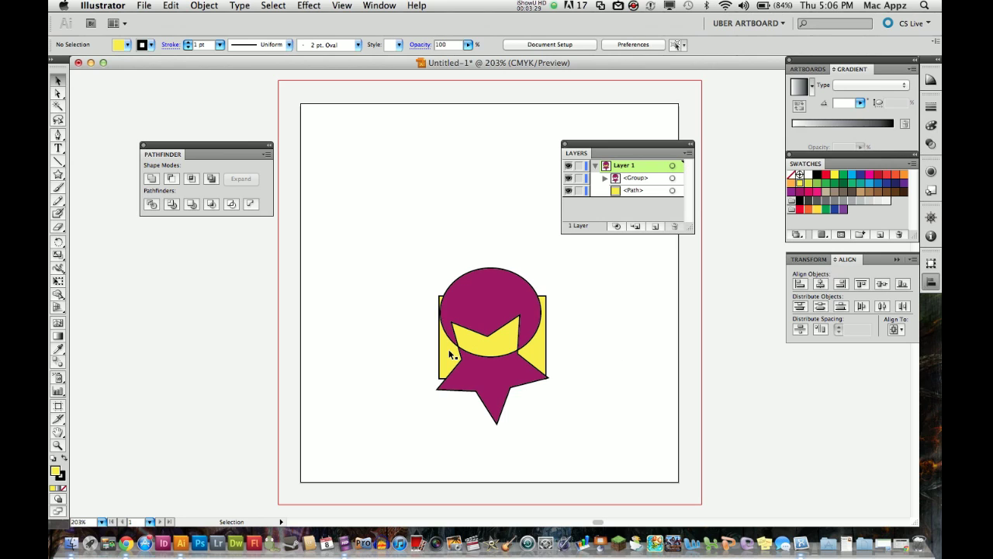
left_click_drag(450, 354, 346, 211)
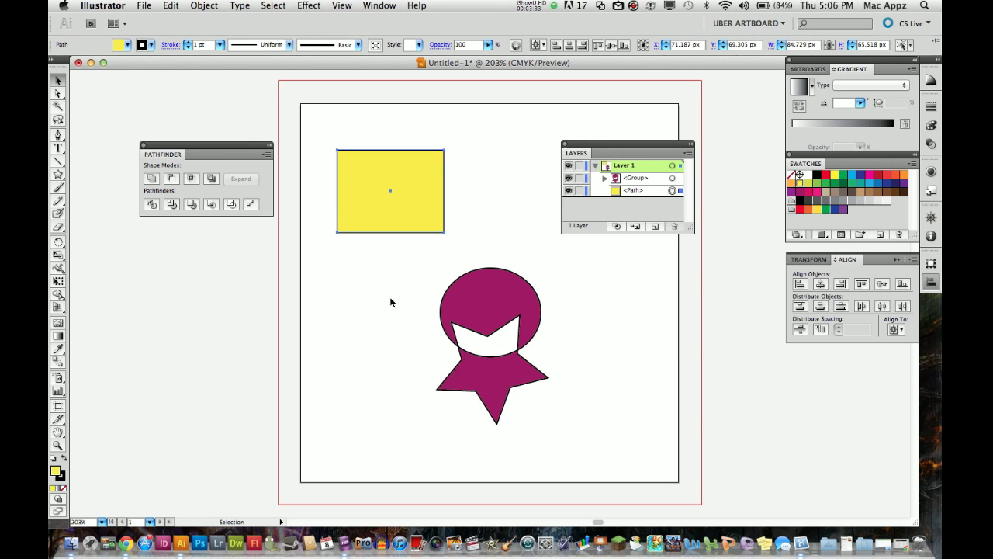
Undo the exclude, move the circle down-left and the star up-right, and lengthen the Layers panel
key("super+z")
key("super+z")
key("super+z")
key("super+z")
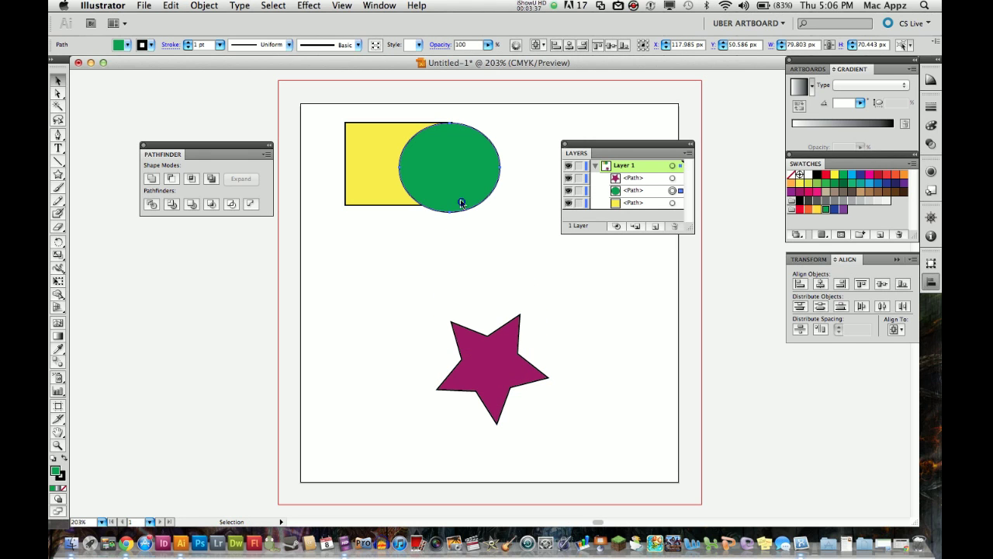
left_click_drag(459, 204, 386, 309)
left_click_drag(507, 351, 517, 303)
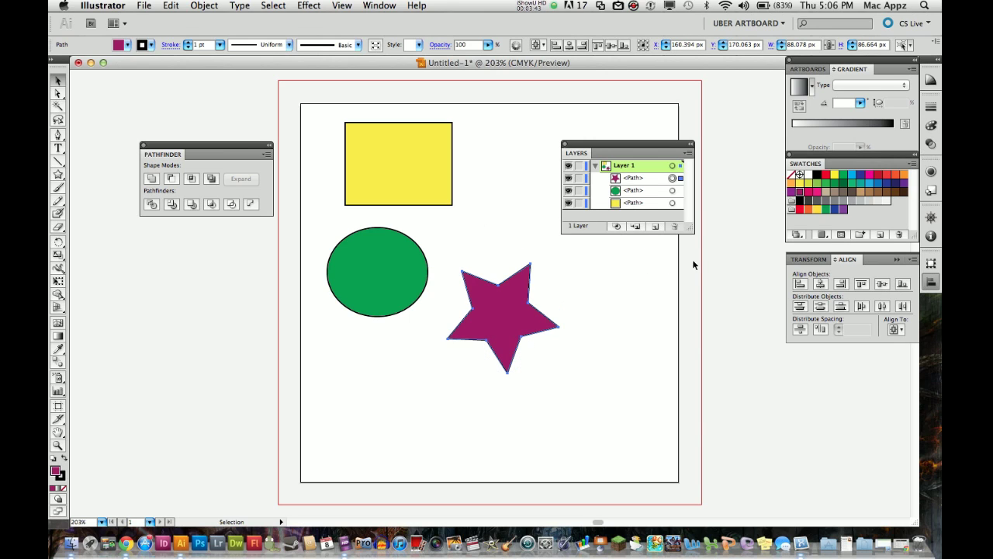
left_click_drag(688, 233, 687, 311)
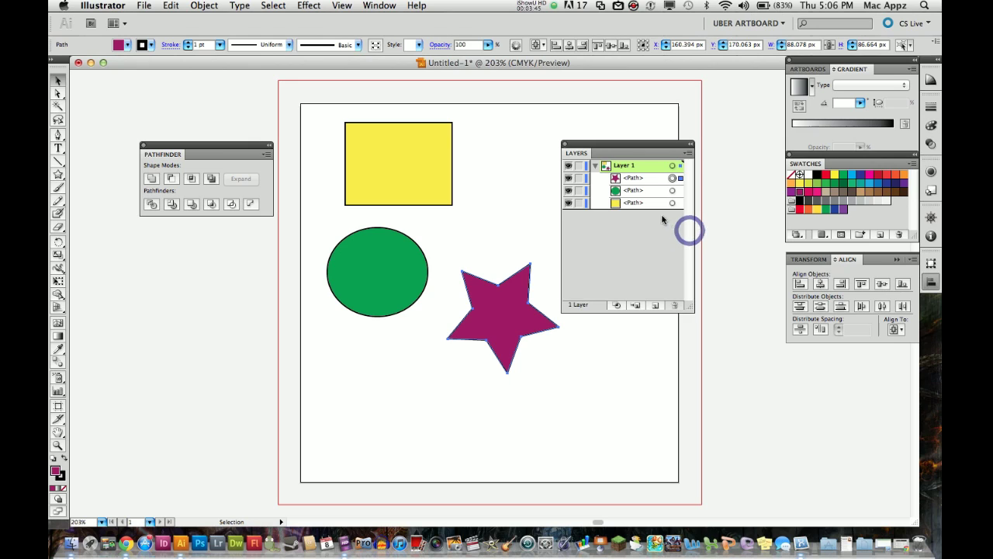